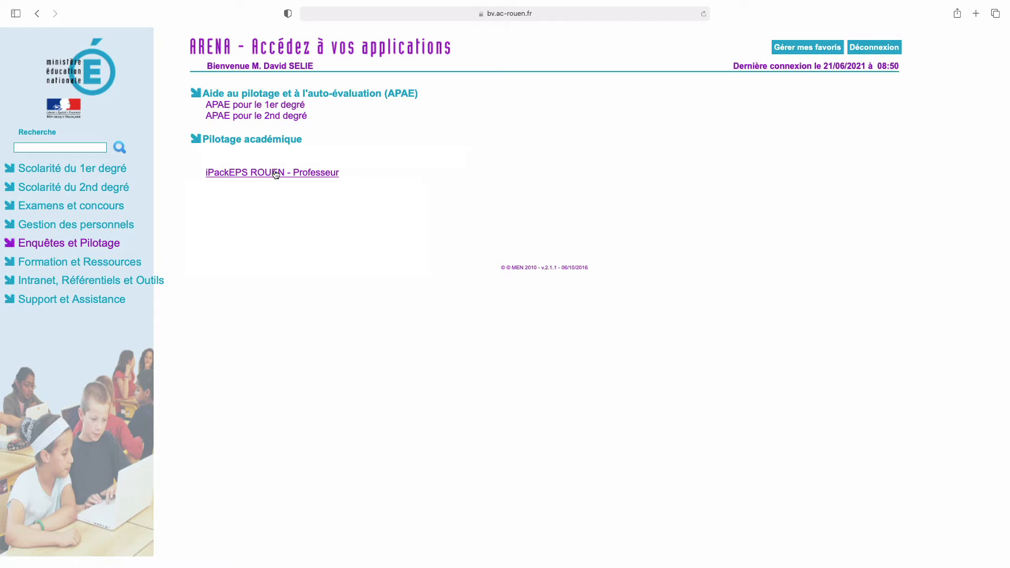
Open iPackEPS ROUEN - Professeur for Collège LE CEDRE, school year 2020-2021, and go to the equipment management section.
left_click(276, 174)
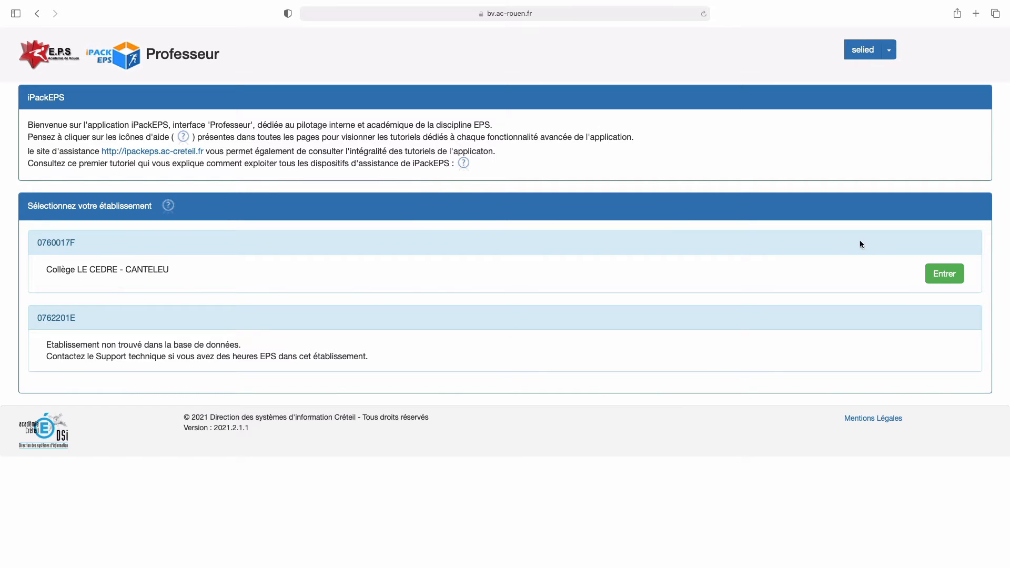
left_click(940, 274)
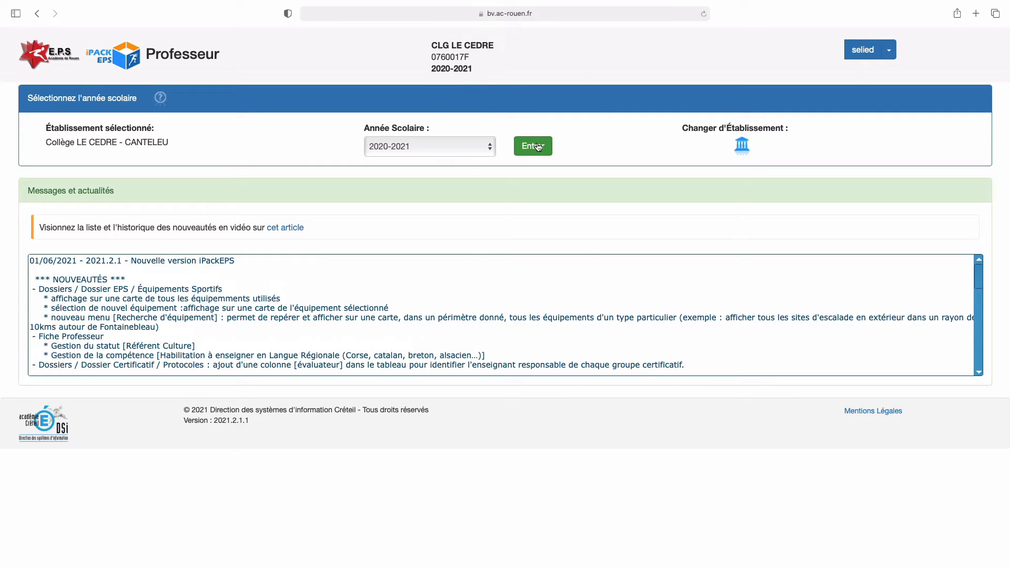
left_click(482, 147)
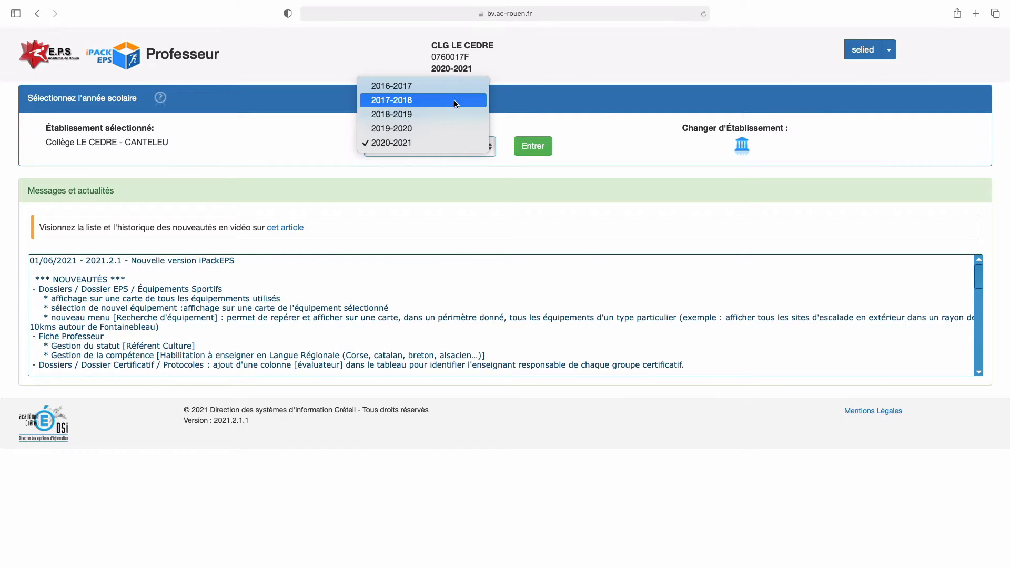
left_click(544, 180)
left_click(526, 147)
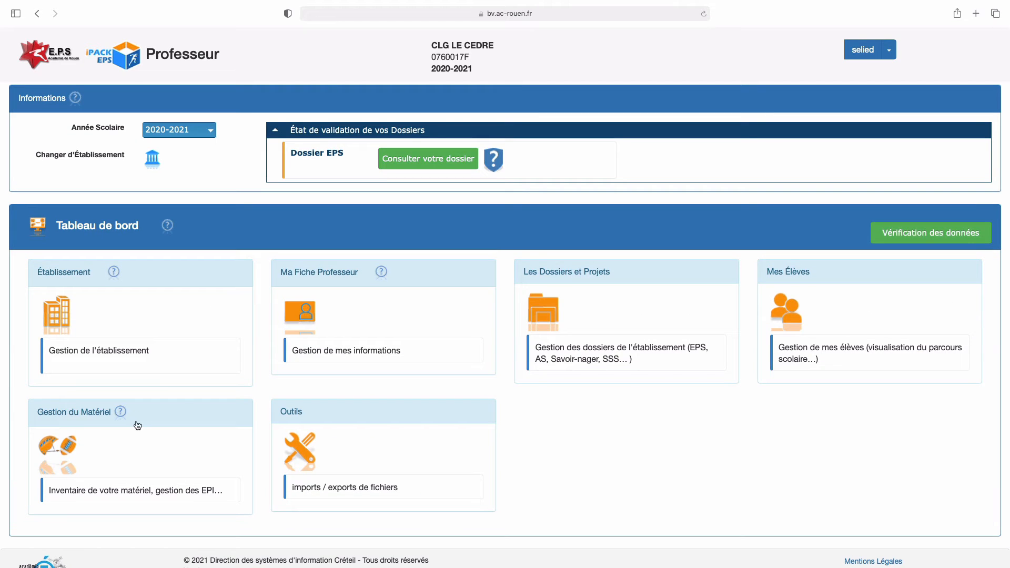
left_click(53, 448)
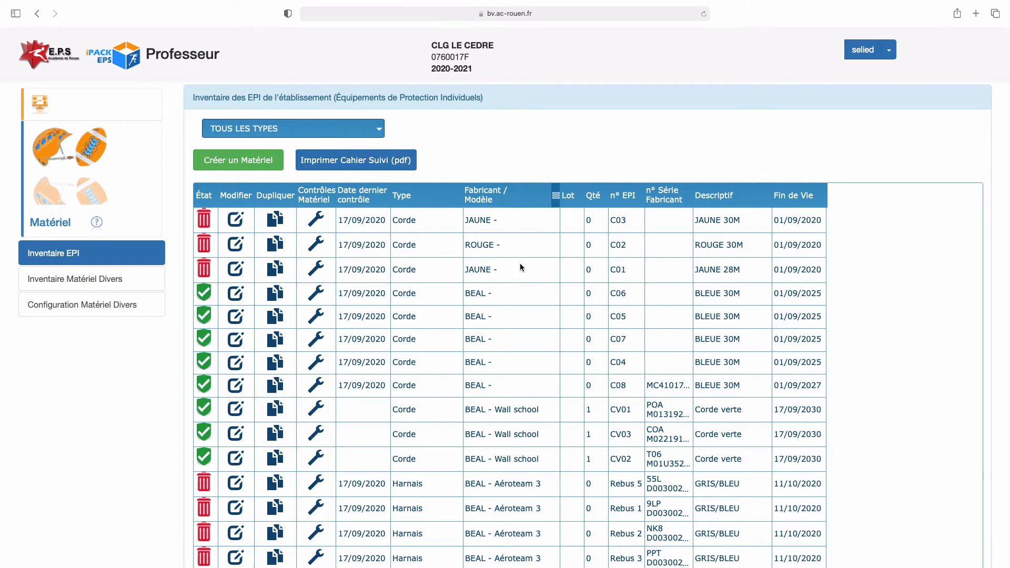
Look through the whole EPI inventory and the equipment types offered for filtering it.
scroll(430, 402, "down", 20)
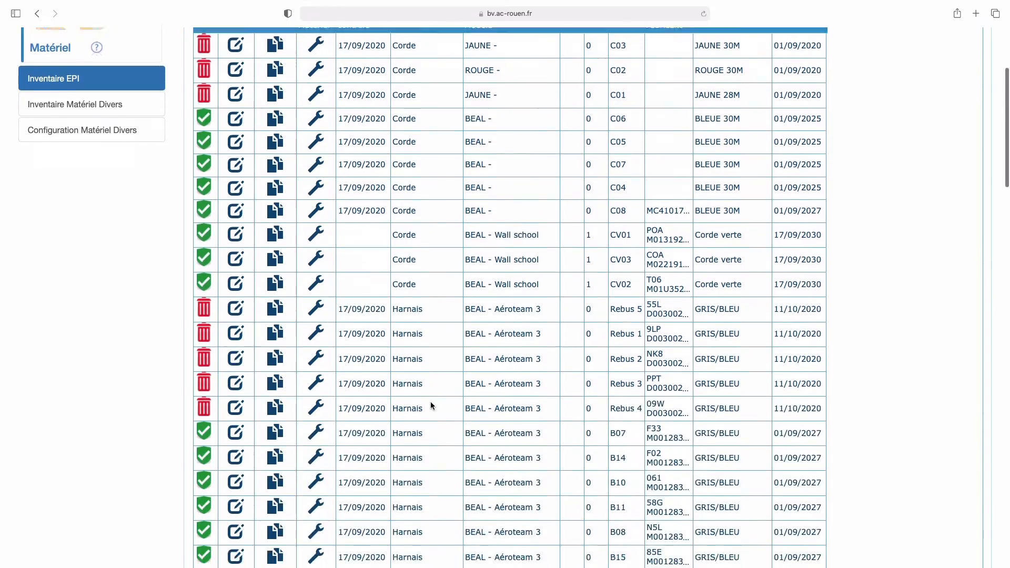
scroll(430, 402, "down", 10)
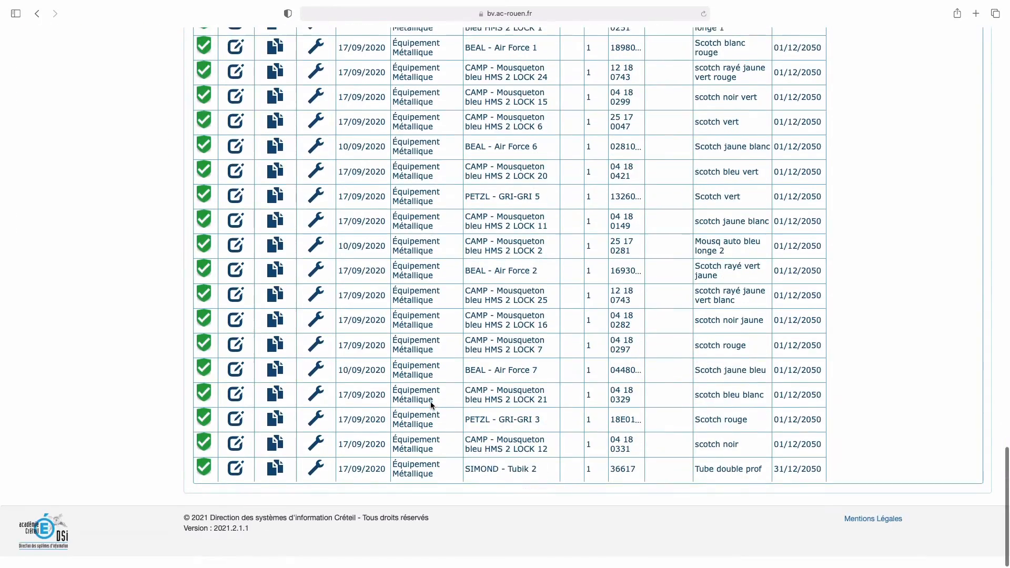
scroll(430, 402, "up", 15)
scroll(430, 403, "up", 15)
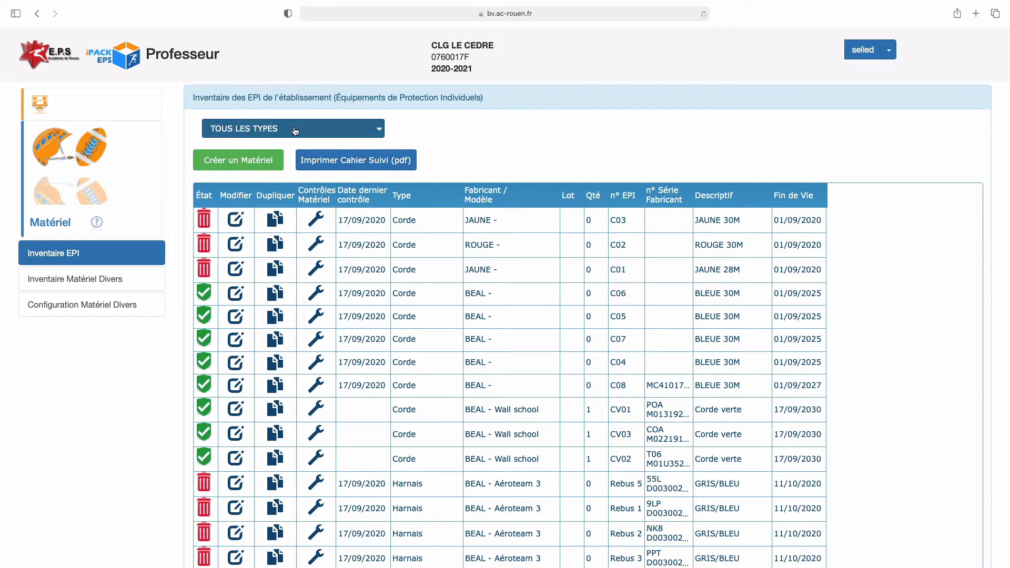
left_click(371, 131)
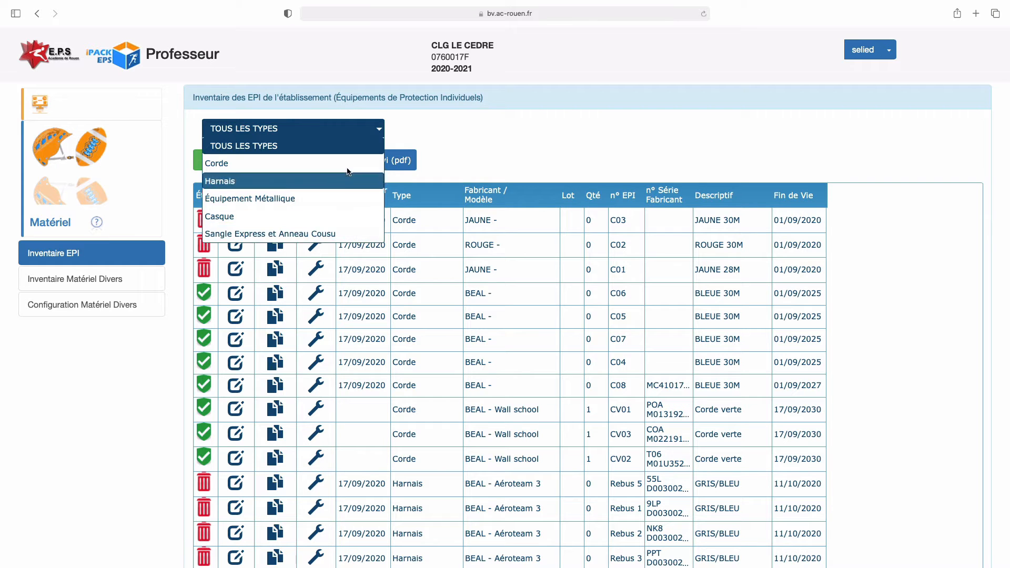
left_click(433, 159)
Sort the EPI inventory by État in descending order and examine the status icon of the first item.
left_click(212, 197)
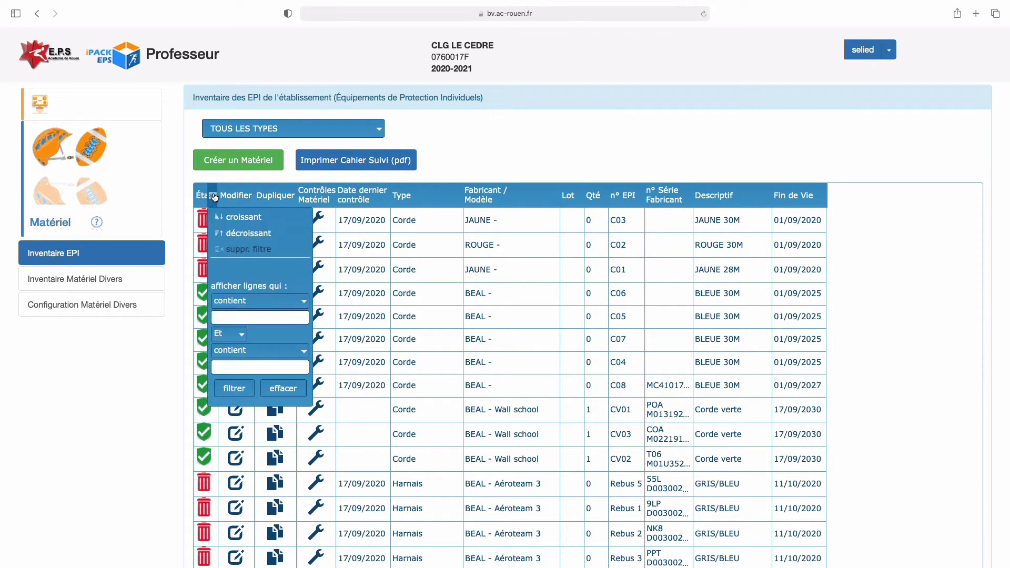
left_click(223, 233)
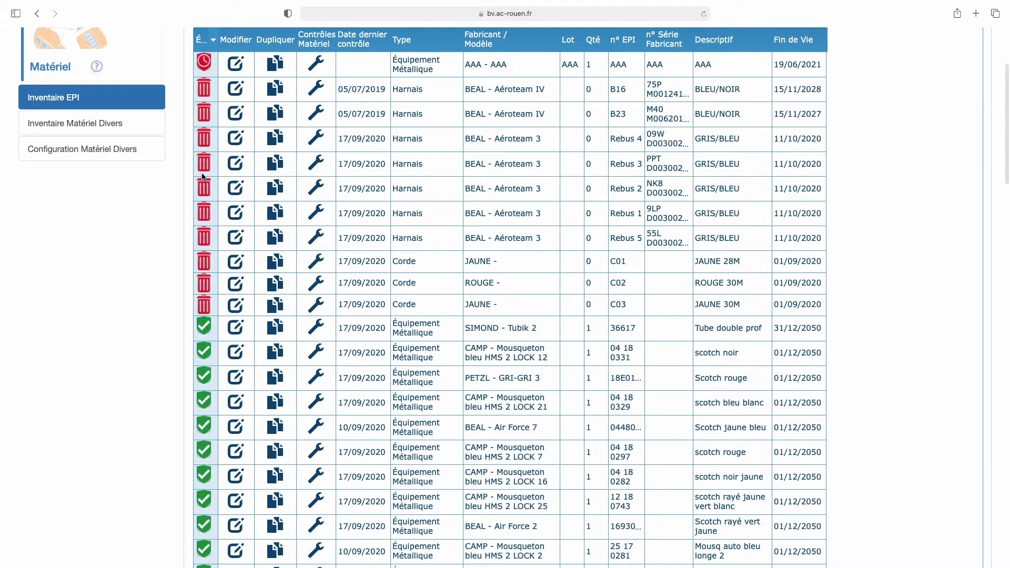
scroll(211, 205, "up", 3)
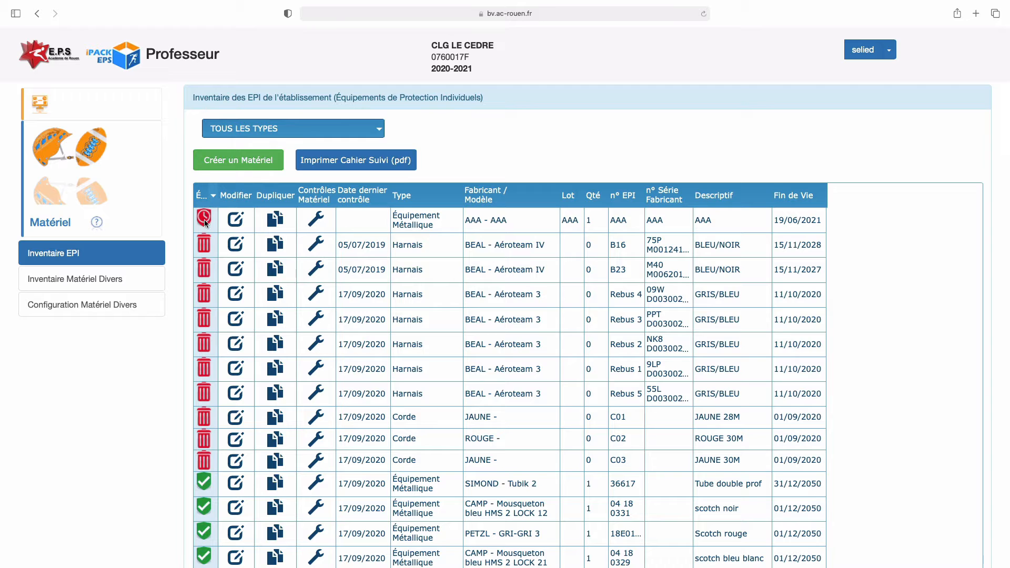
mouse_move(205, 222)
Open the help article on EPI equipment management, skim its video and screenshots, and return to the inventory.
left_click(98, 224)
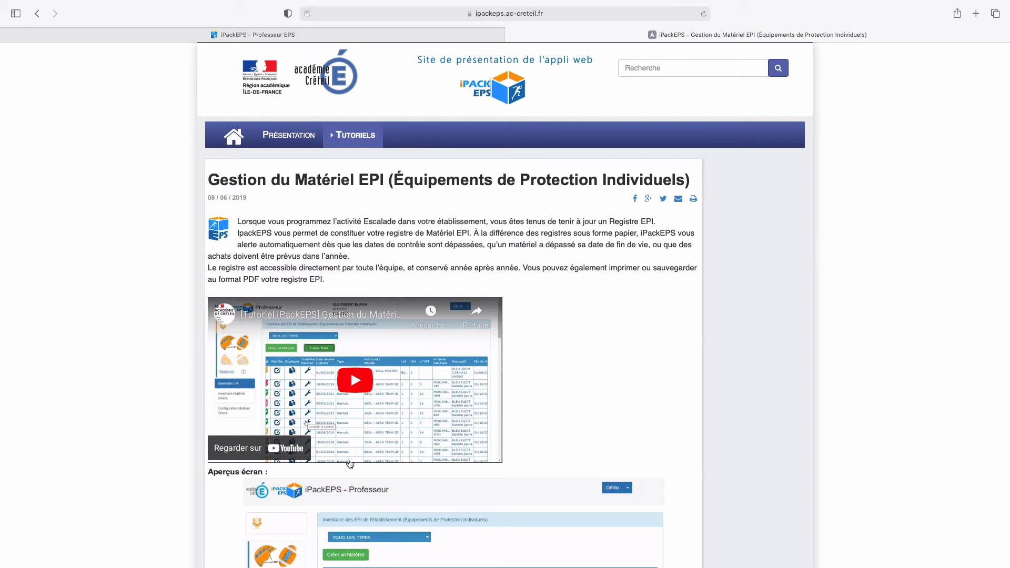
scroll(350, 464, "down", 5)
scroll(347, 412, "down", 10)
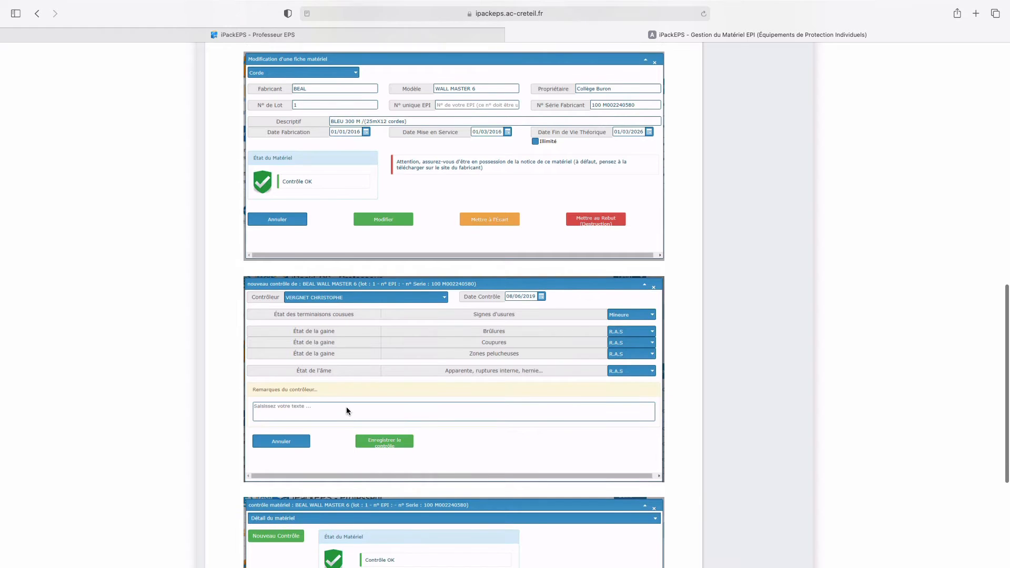
scroll(348, 411, "down", 5)
scroll(346, 410, "up", 20)
scroll(346, 410, "up", 3)
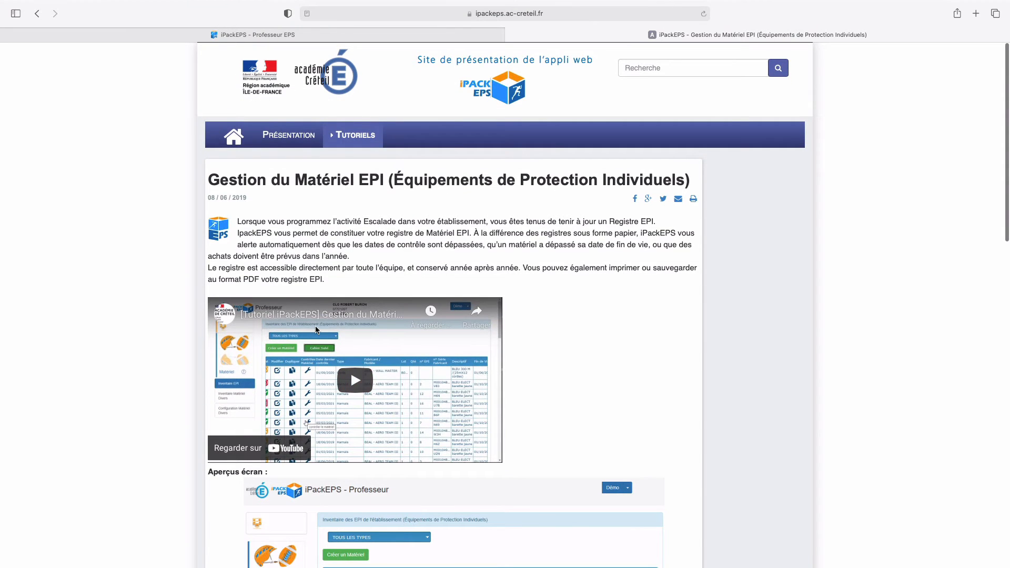
left_click(340, 39)
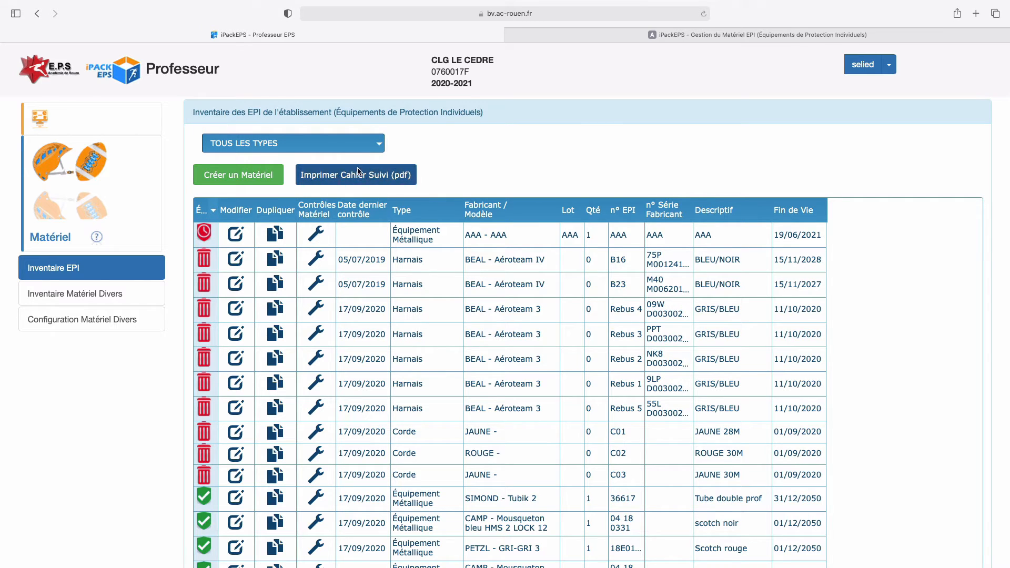
Start a new equipment record of type Corde with manufacturer, model and owner BBB and the description BBBBB.
left_click(239, 178)
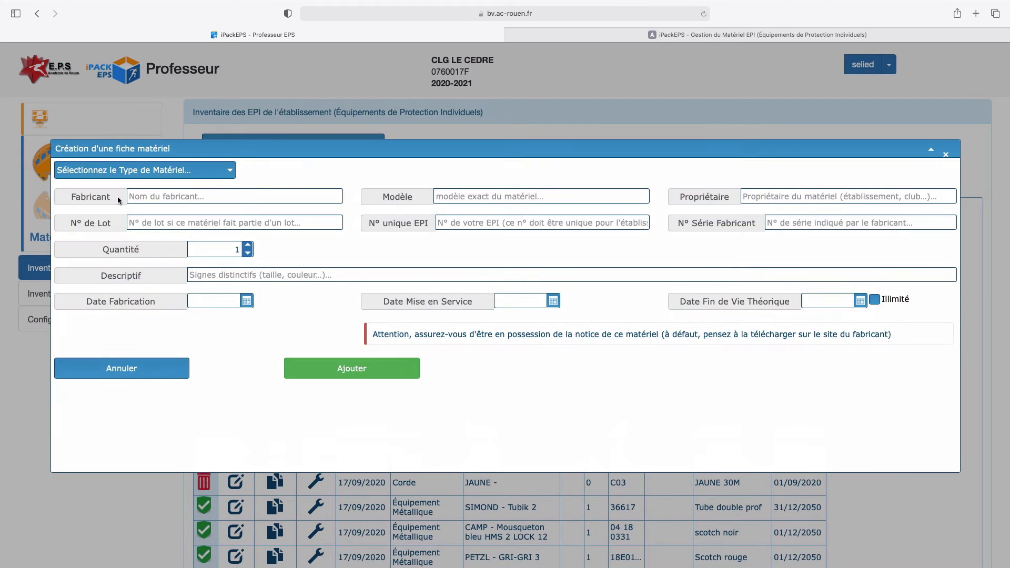
left_click(157, 175)
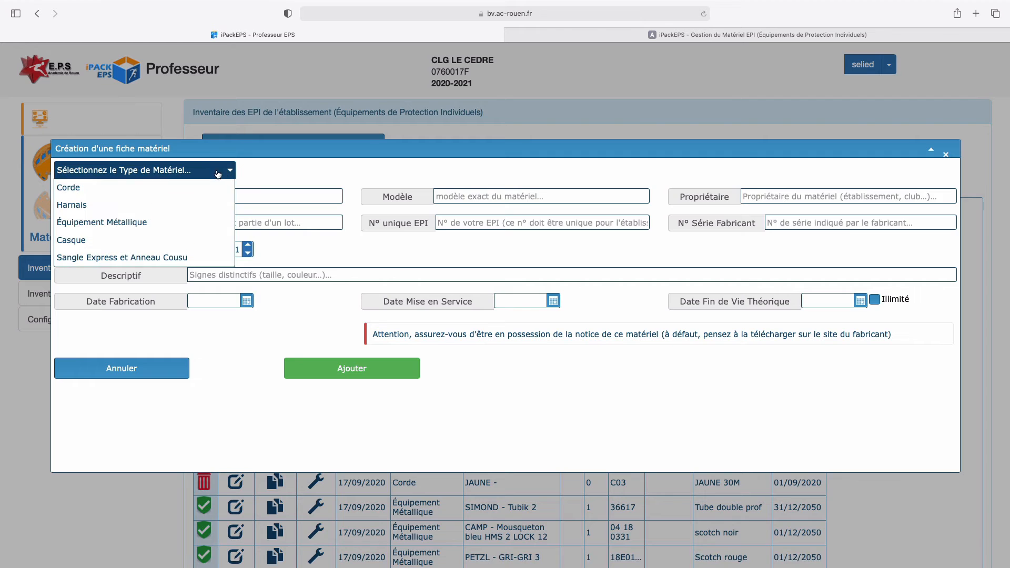
left_click(128, 188)
left_click(149, 198)
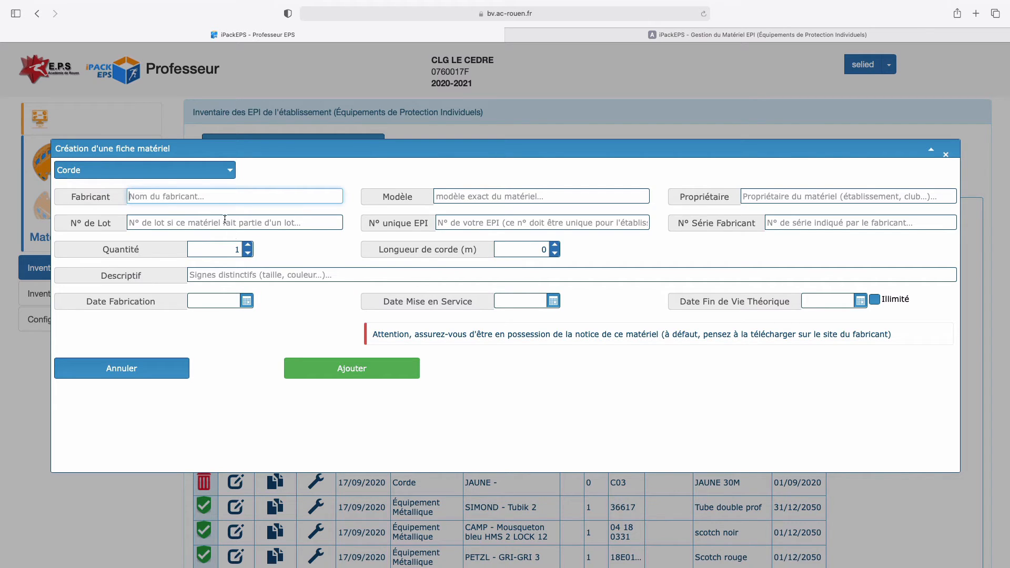
type("BBB")
key("Tab")
type("BBB")
key("Tab")
type("BBB")
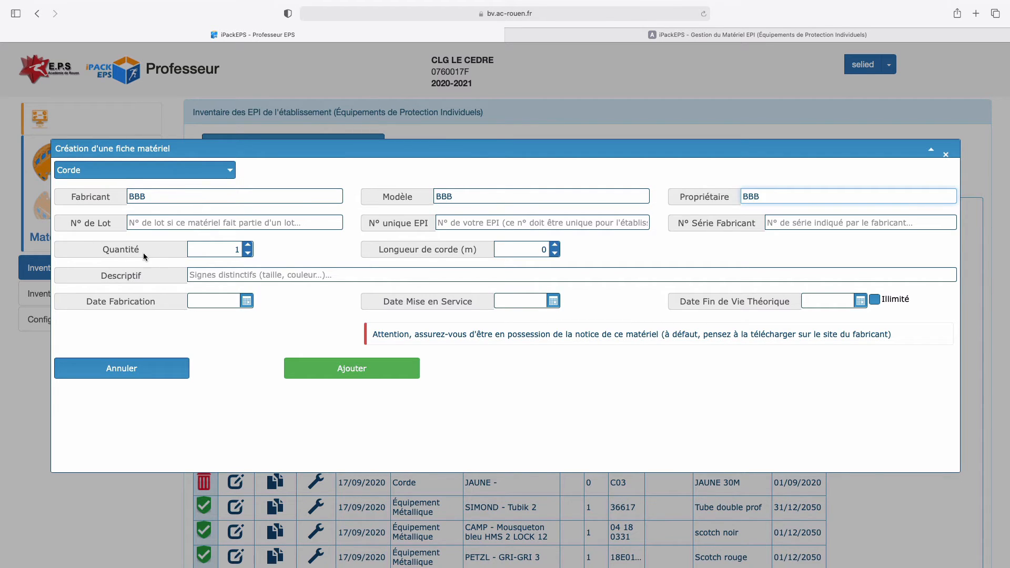
left_click(210, 272)
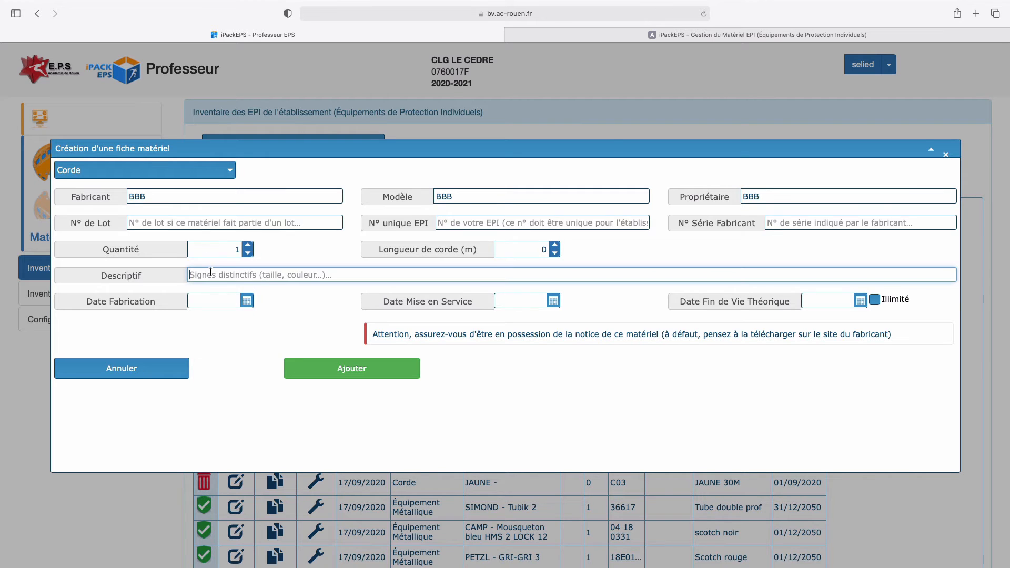
type("BBBBB")
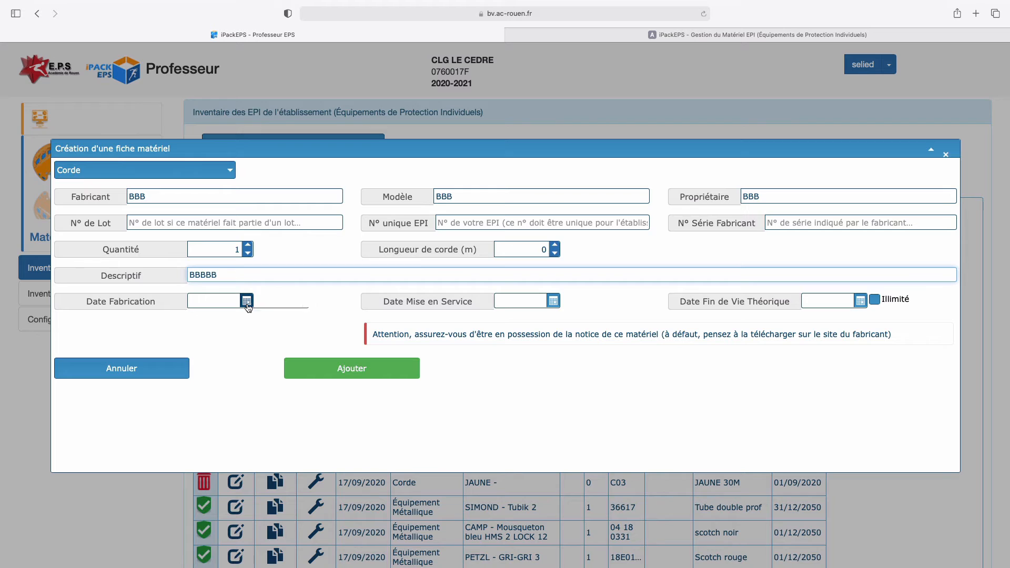
Set the rope's manufacturing date to 10/06/2021 and its date of entry into service to 24/06/2021.
left_click(247, 306)
left_click(247, 358)
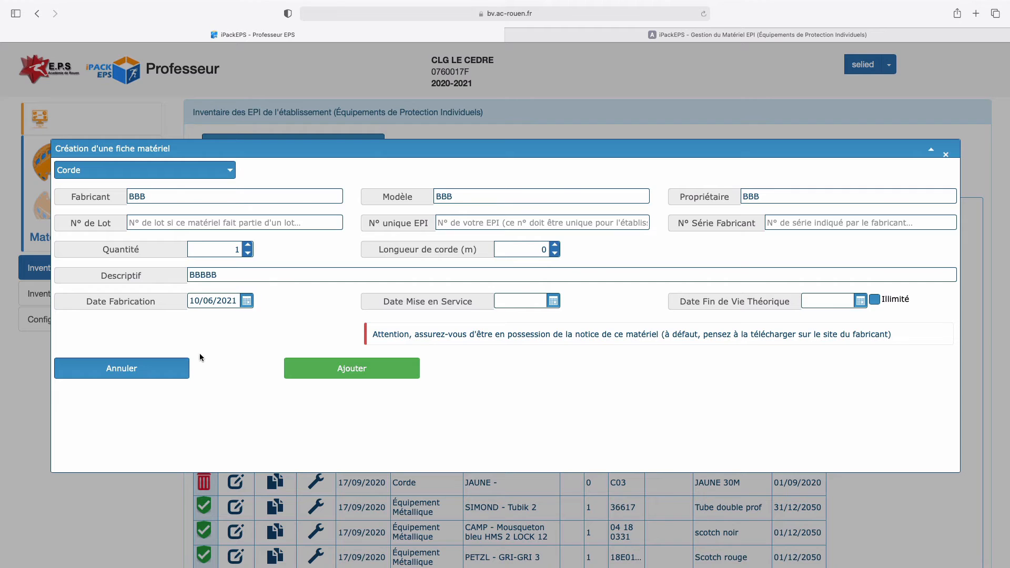
left_click(552, 300)
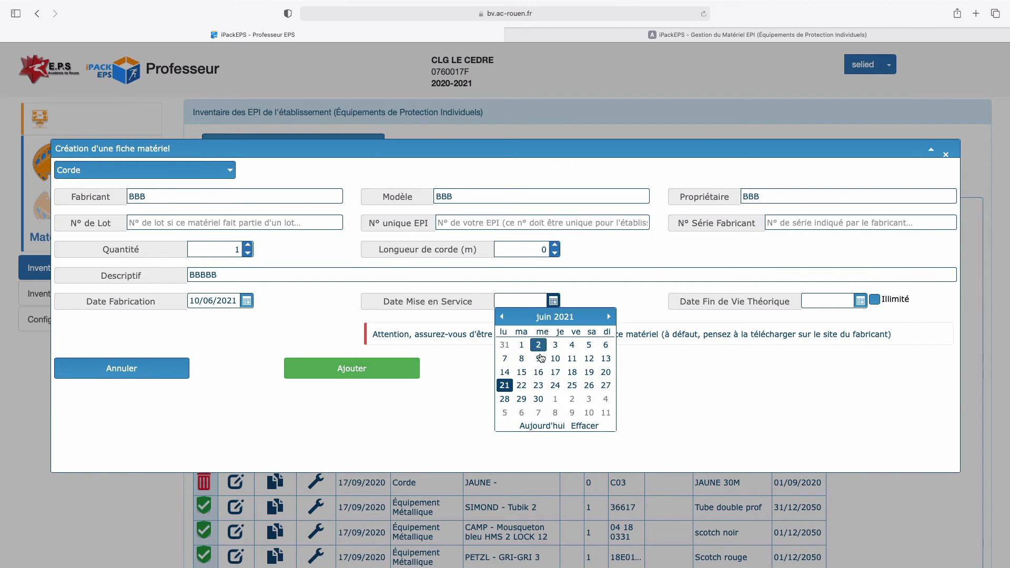
left_click(555, 386)
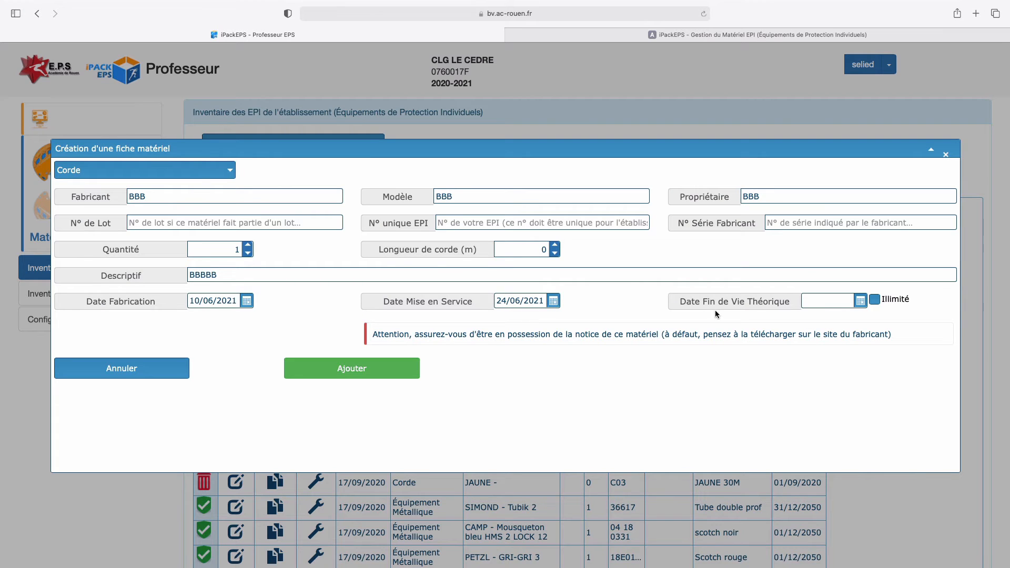
Set the rope's theoretical end-of-life date to 24/06/2026 and try to add the record to the inventory.
left_click(861, 301)
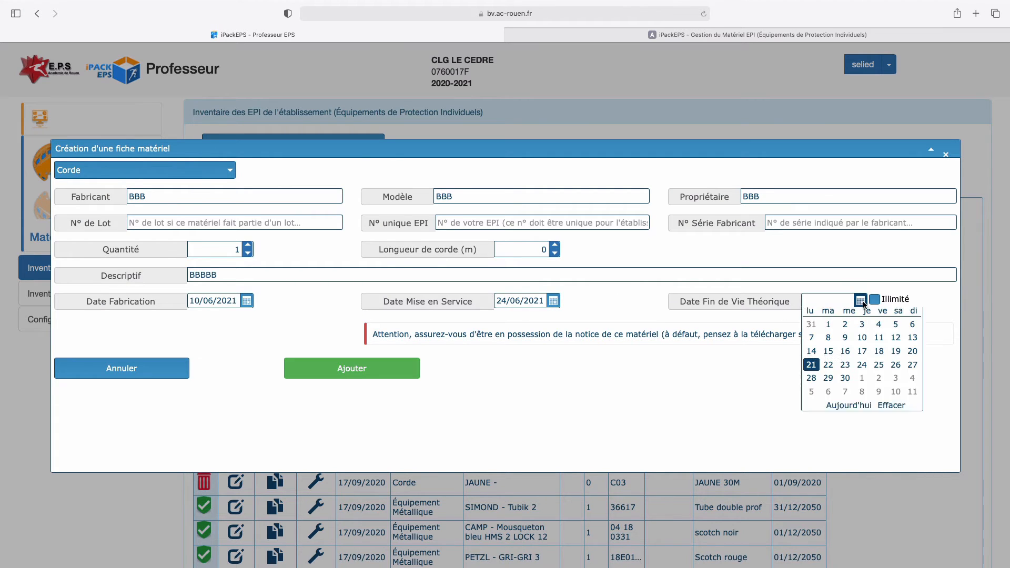
left_click(915, 316)
left_click(916, 317)
left_click(916, 316)
left_click(915, 316)
left_click(915, 317)
left_click(915, 317)
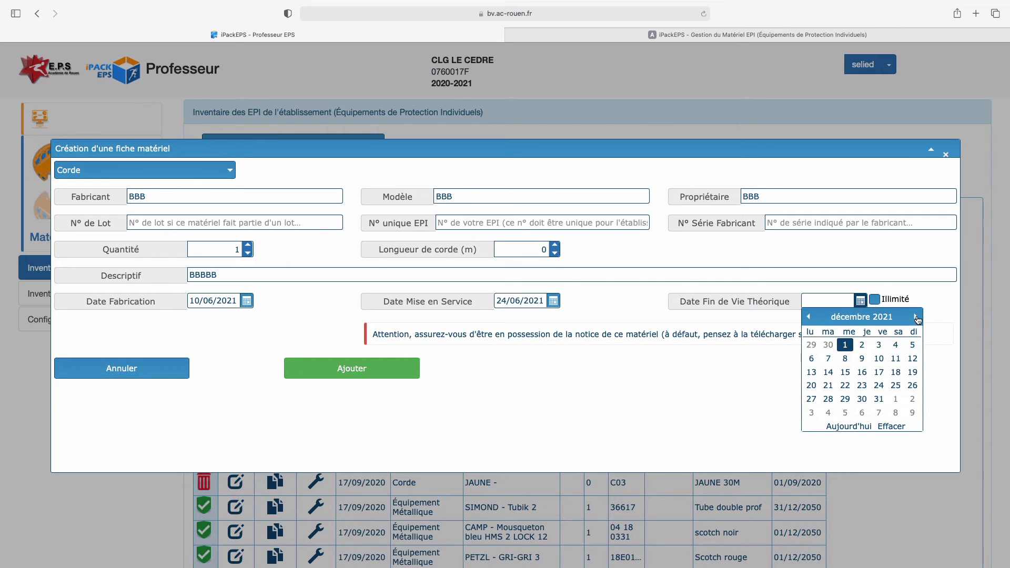
left_click(828, 371)
double_click(849, 299)
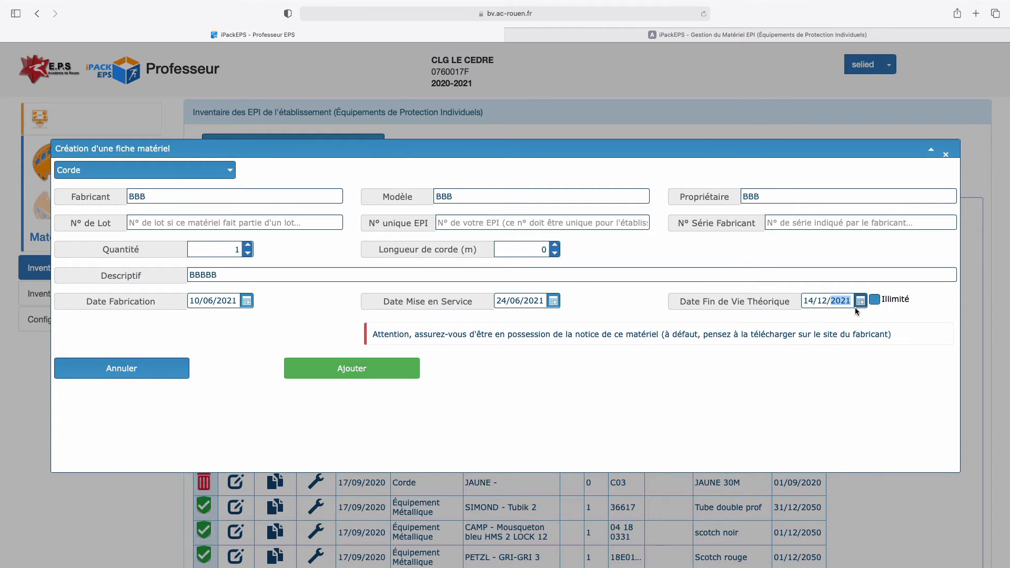
key("Left")
key("Left")
type("24/06")
left_click(840, 371)
left_click(322, 370)
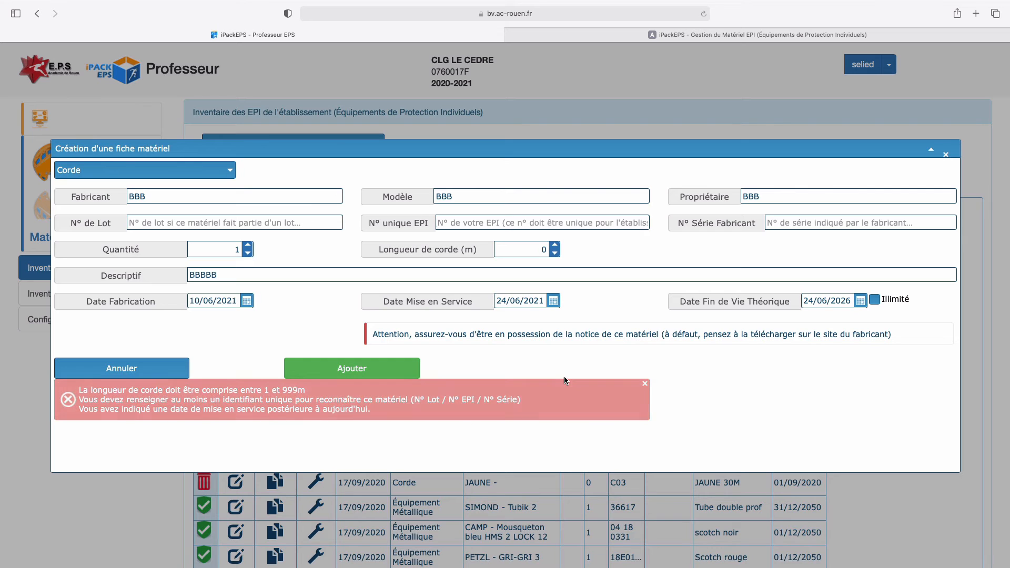
Collapse the equipment creation form and look through the EPI inventory behind it.
left_click(931, 152)
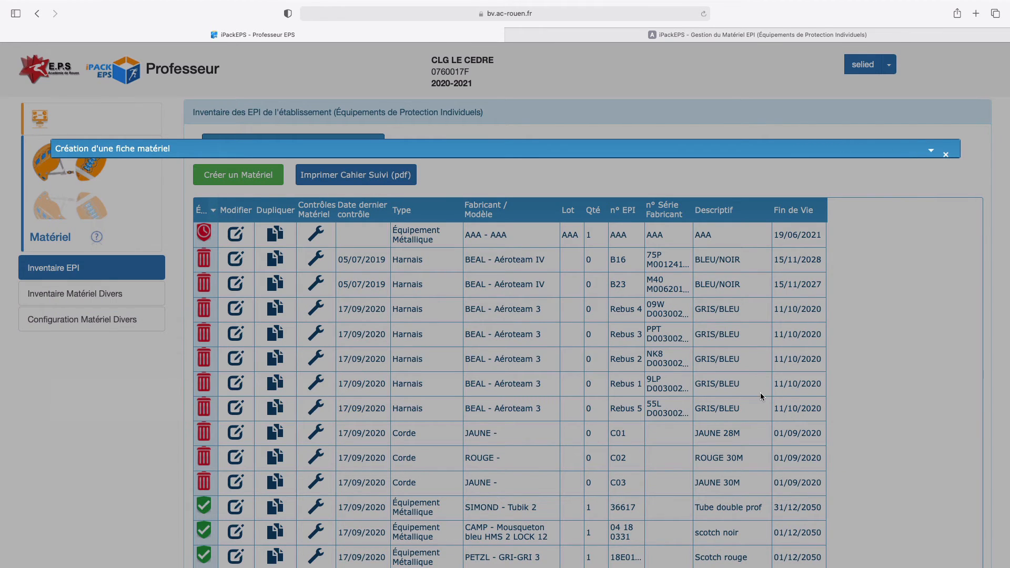
scroll(759, 393, "down", 15)
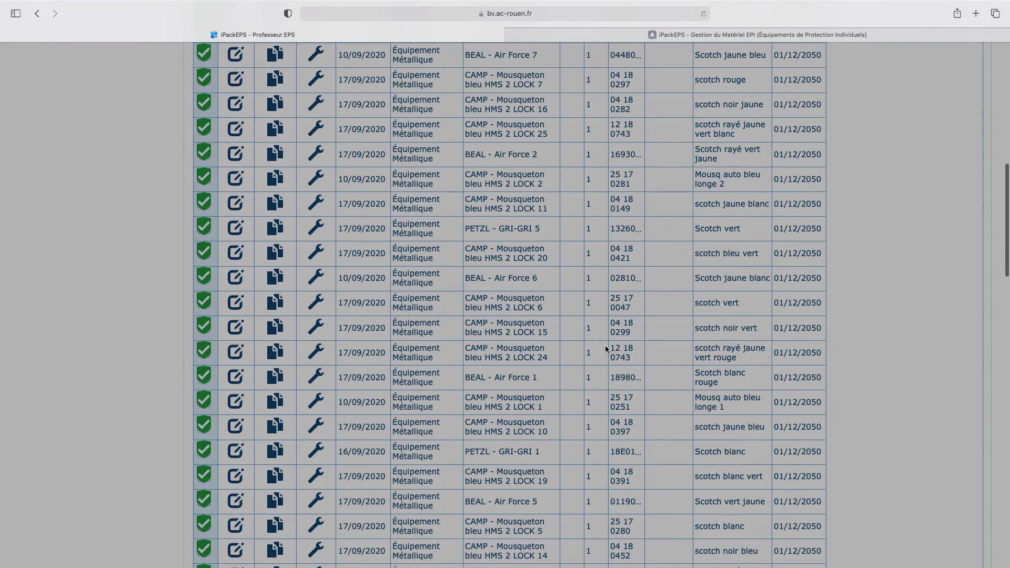
scroll(636, 414, "down", 7)
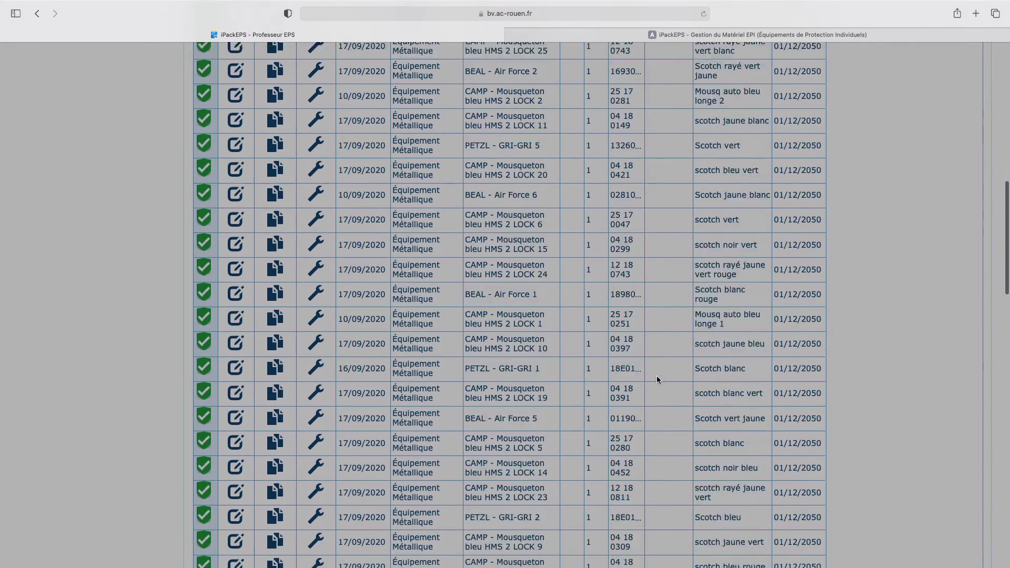
scroll(656, 376, "up", 20)
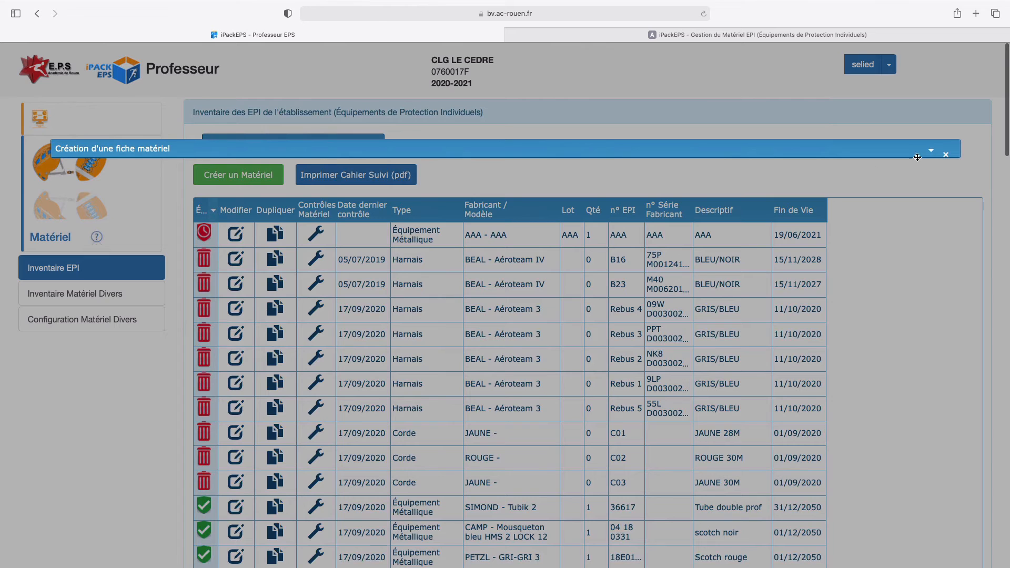
Restore the equipment creation form and set the rope length to 25 m.
left_click(932, 152)
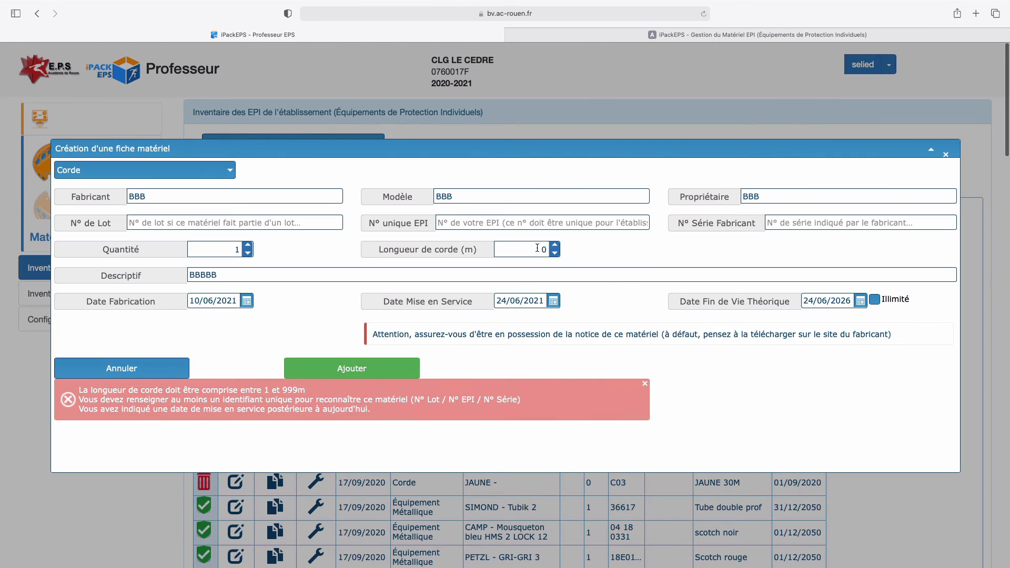
type("25")
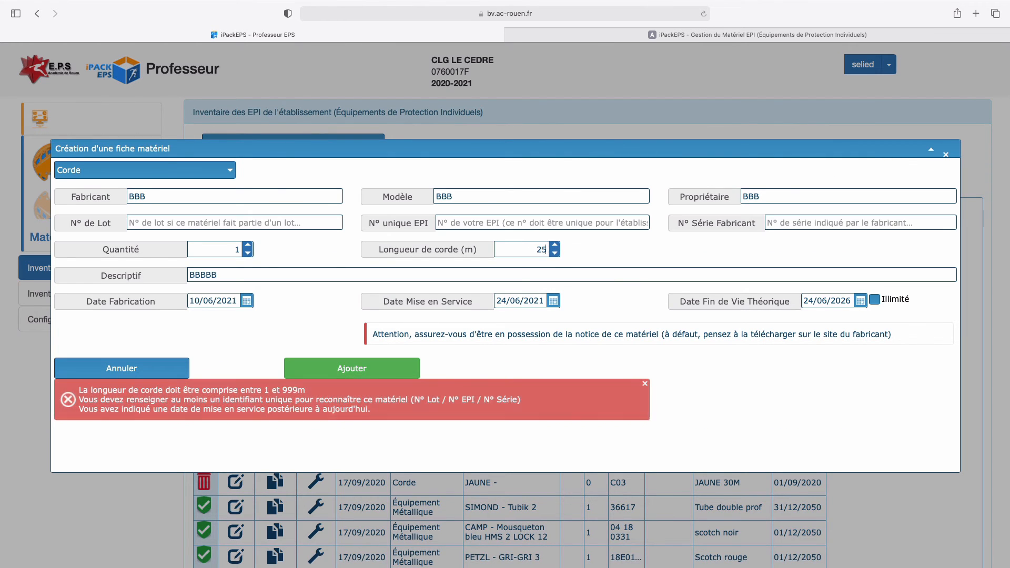
Give the rope the unique EPI number BBB and entry into service date 21/06/2021, and add it to the inventory.
left_click(361, 370)
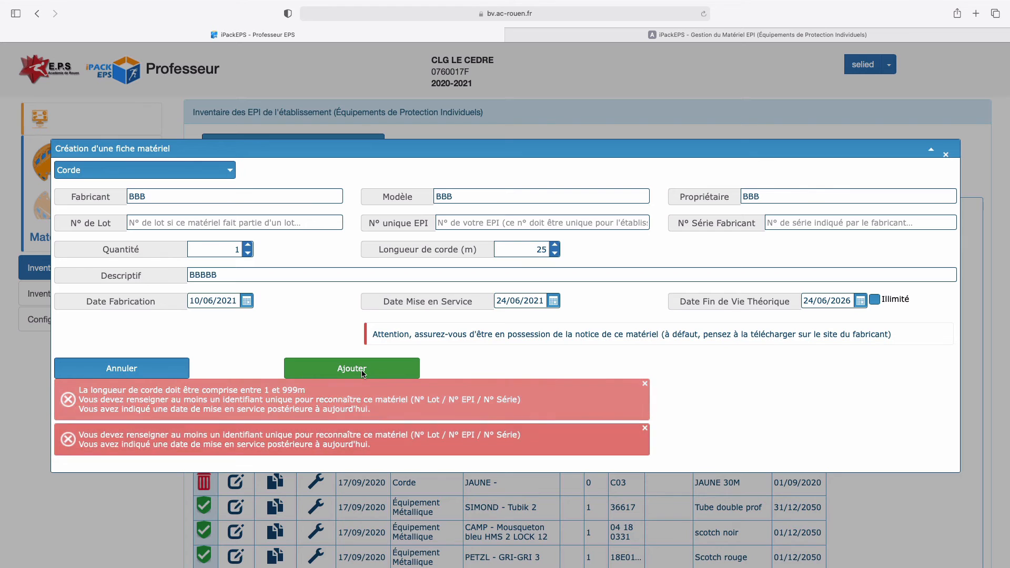
left_click(459, 216)
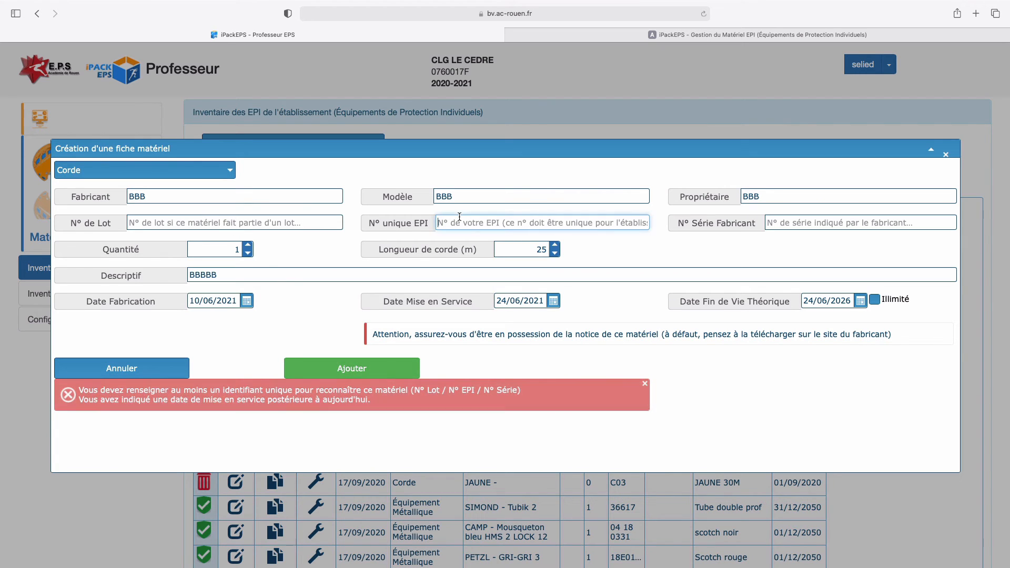
type("BBB")
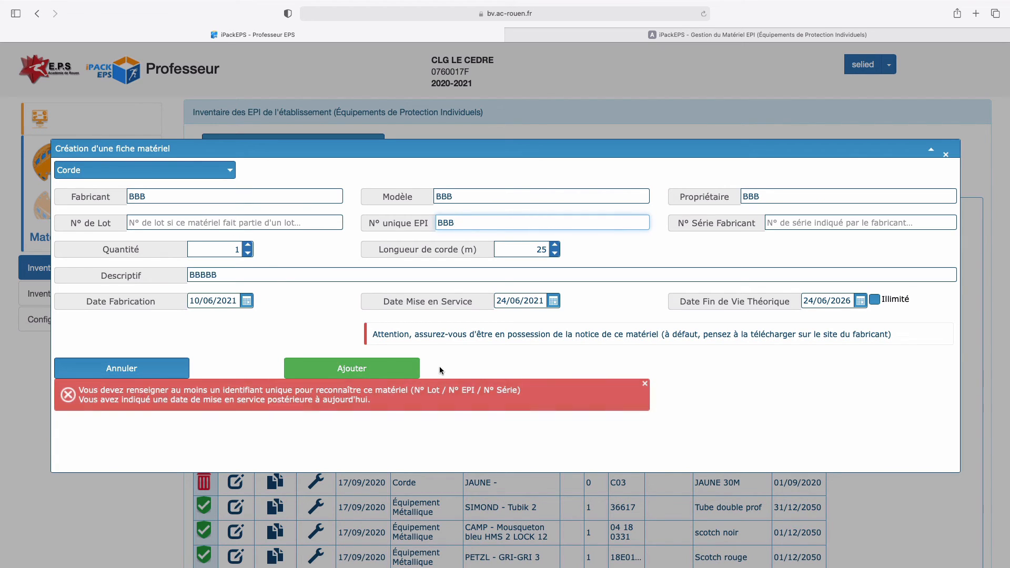
left_click(399, 368)
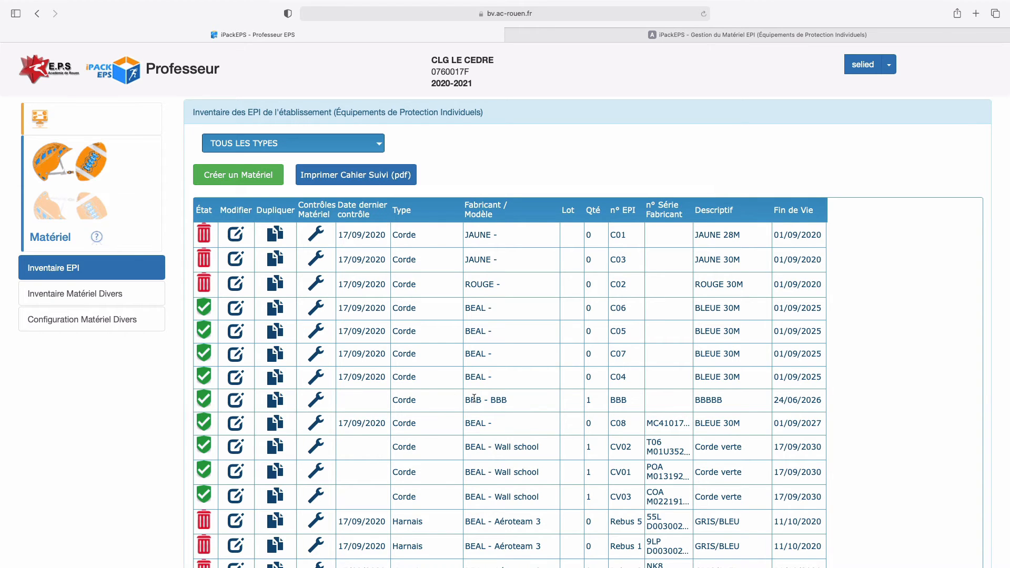
Duplicate the BBB rope record and change the copy's unique EPI number to BBB1.
left_click(279, 403)
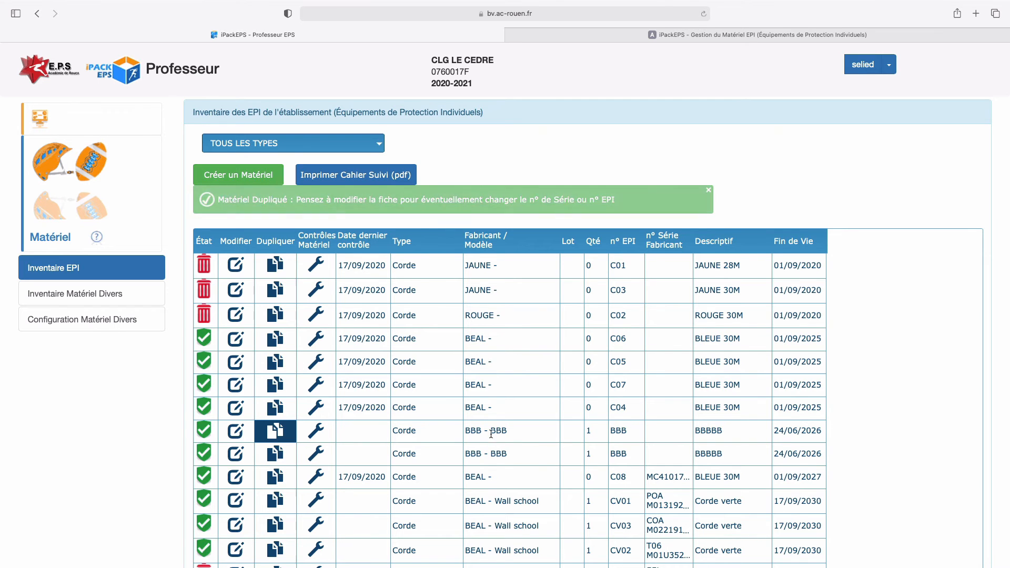
left_click(235, 430)
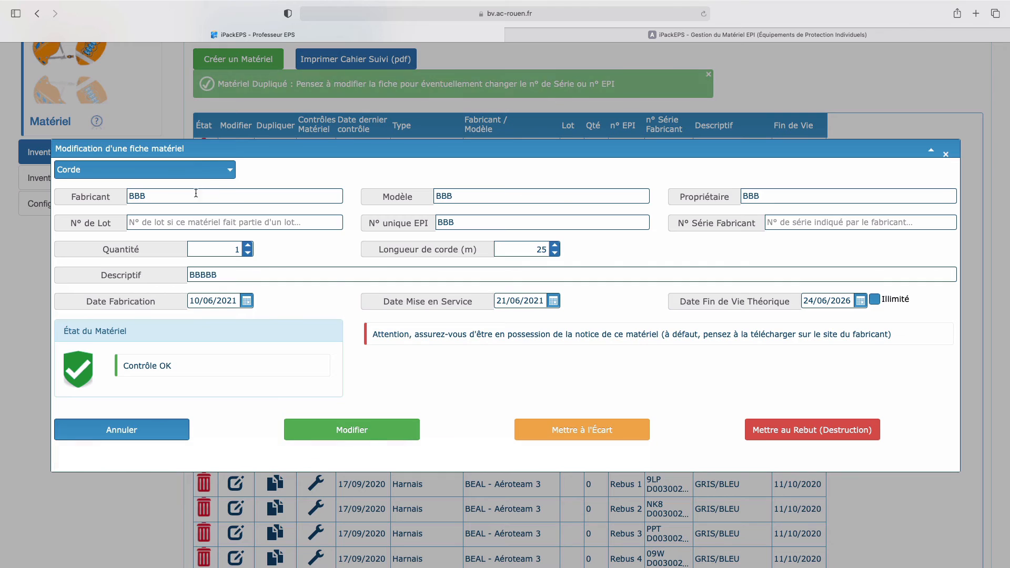
left_click(466, 222)
type("1")
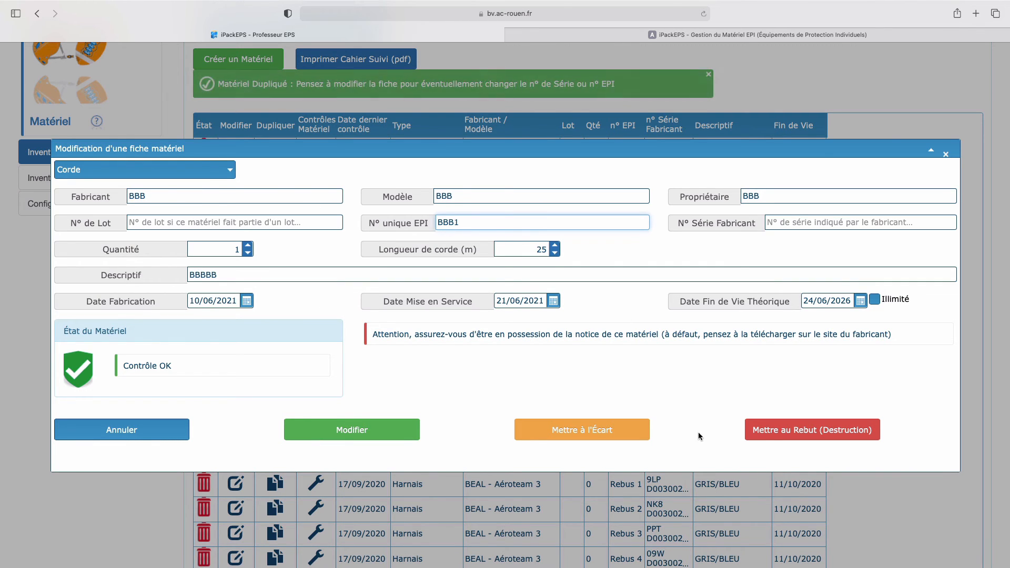
left_click(343, 430)
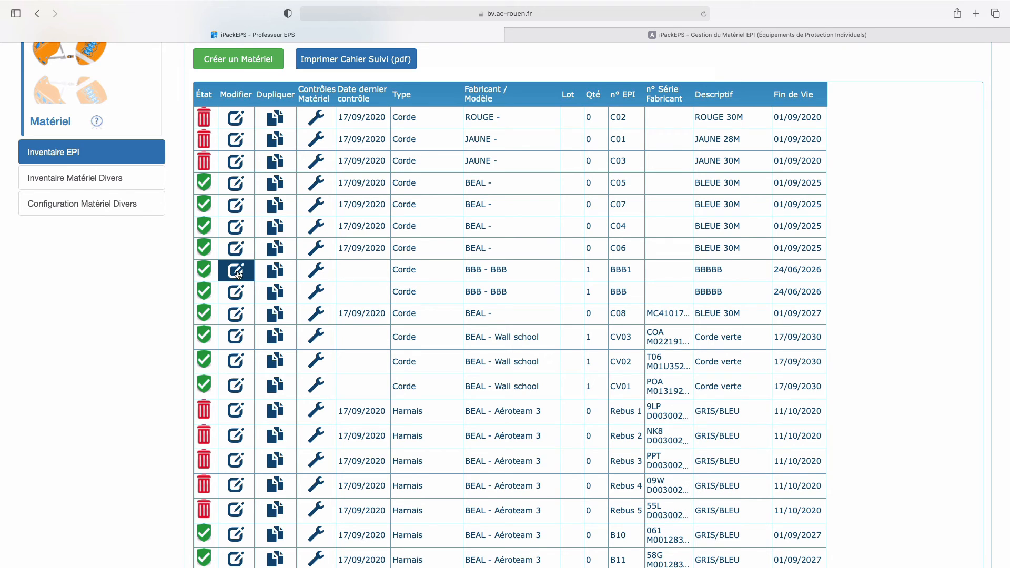
Record a new inspection of the BBB1 rope dated 21/06/2021 with every control point at R.A.S, and close its inspection history.
left_click(316, 270)
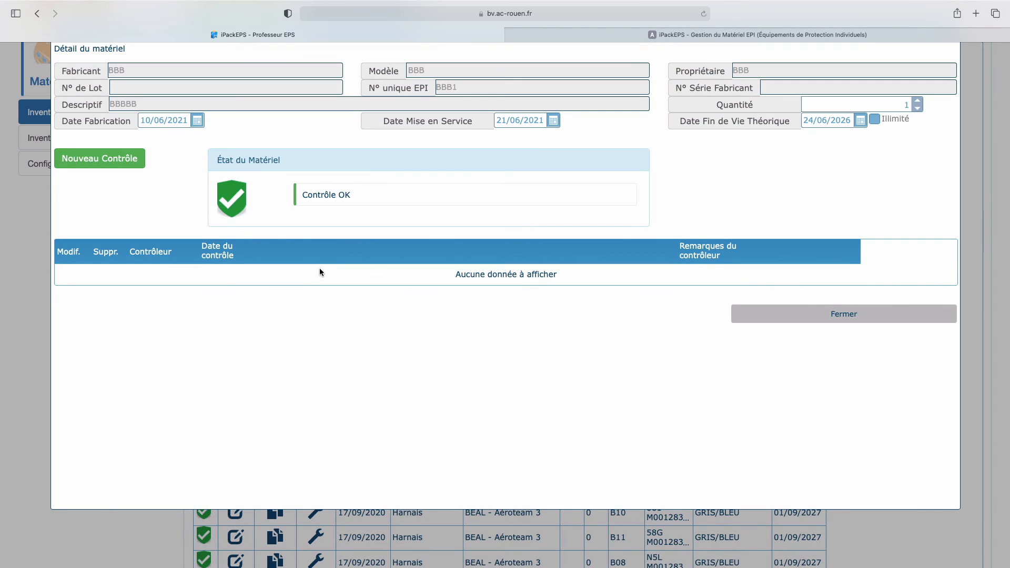
scroll(314, 274, "up", 3)
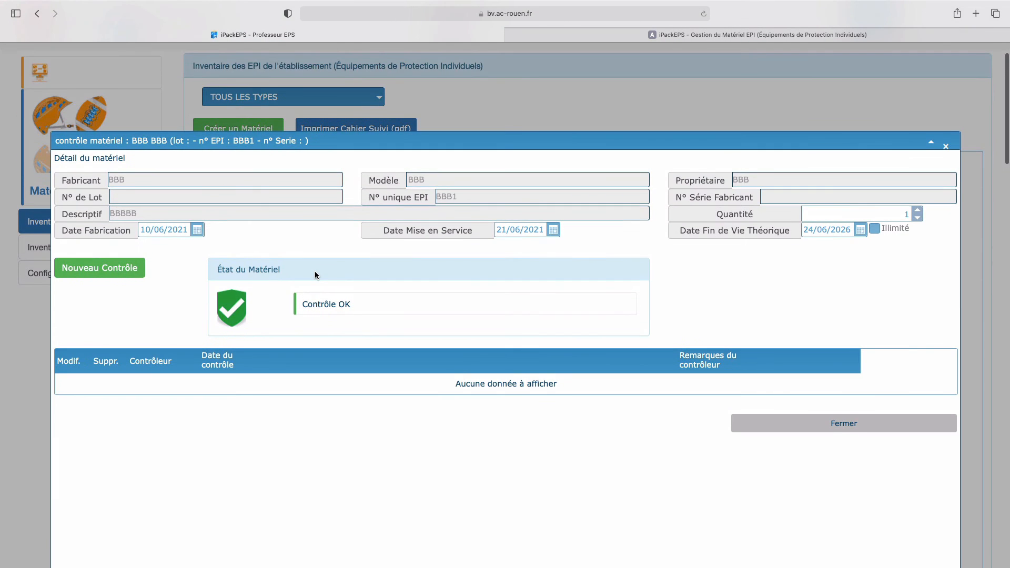
left_click(121, 274)
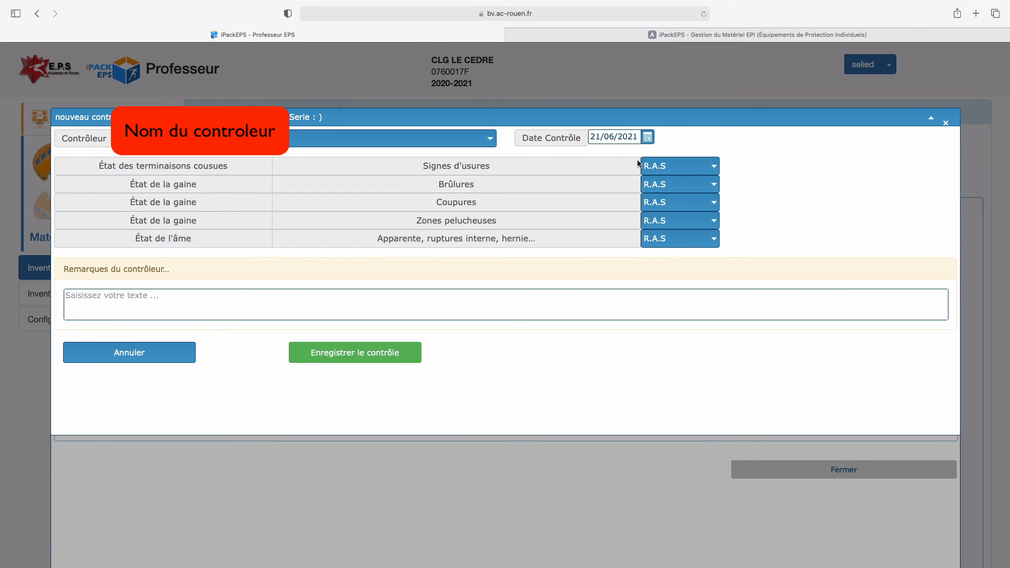
left_click(716, 167)
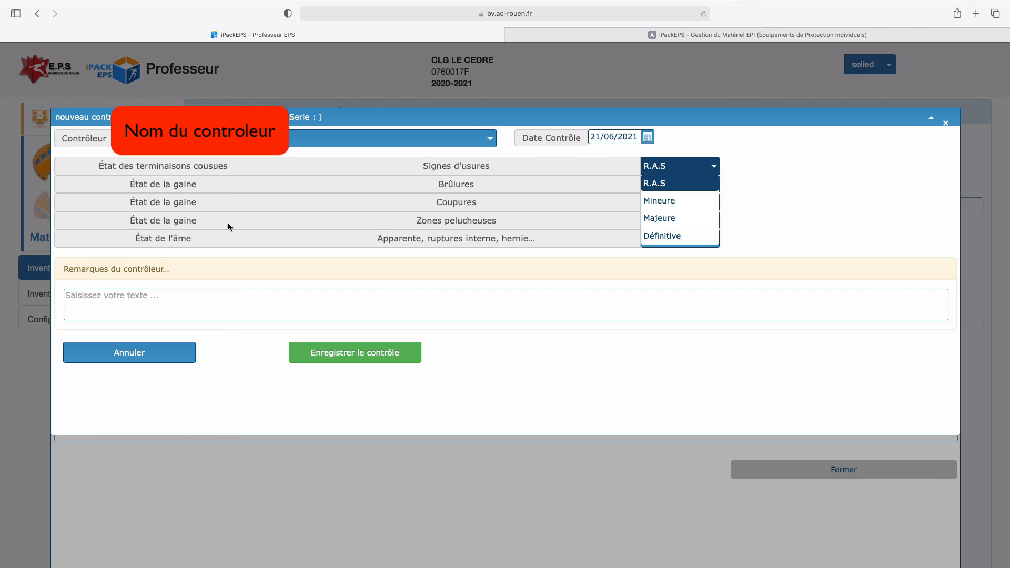
left_click(856, 201)
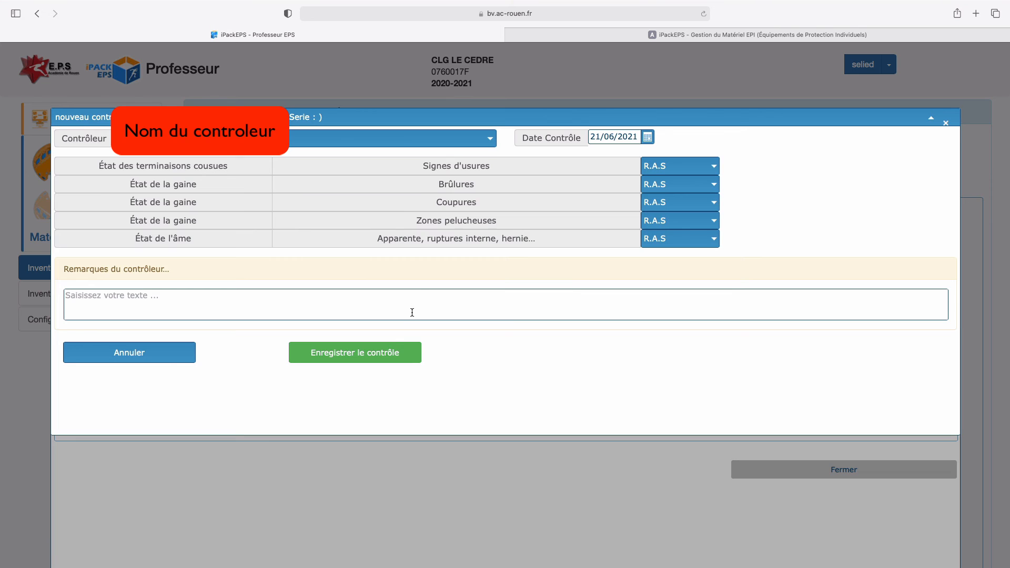
left_click(386, 351)
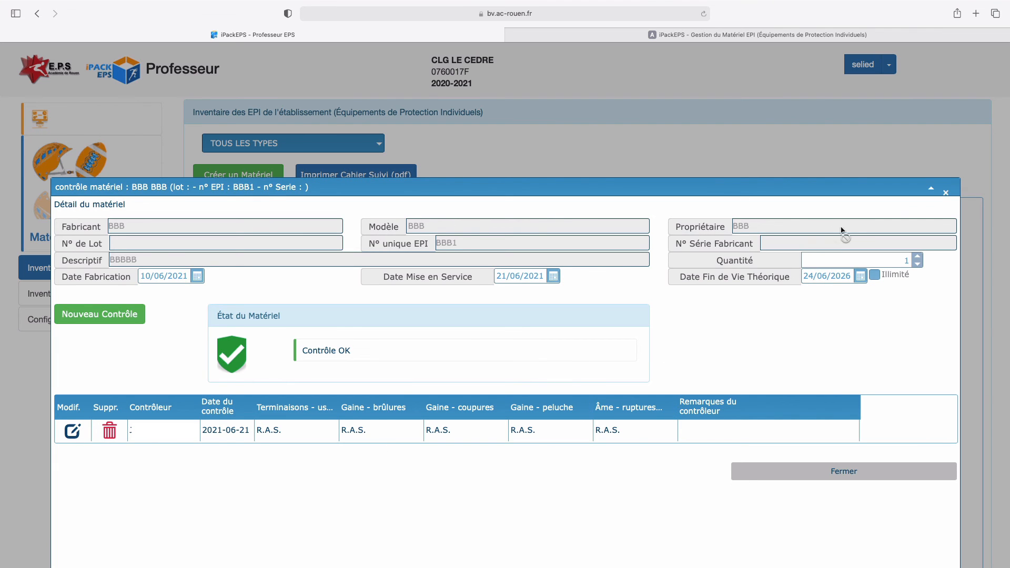
left_click(946, 193)
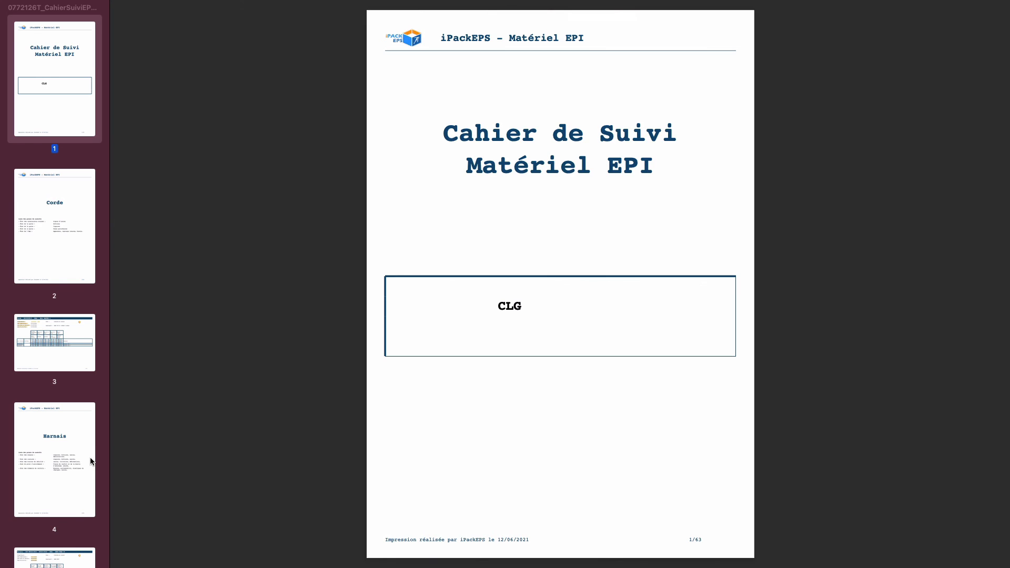
Review the rope and harness control point lists and inspection sheets in the Cahier de Suivi PDF, and return to its cover page.
left_click(56, 252)
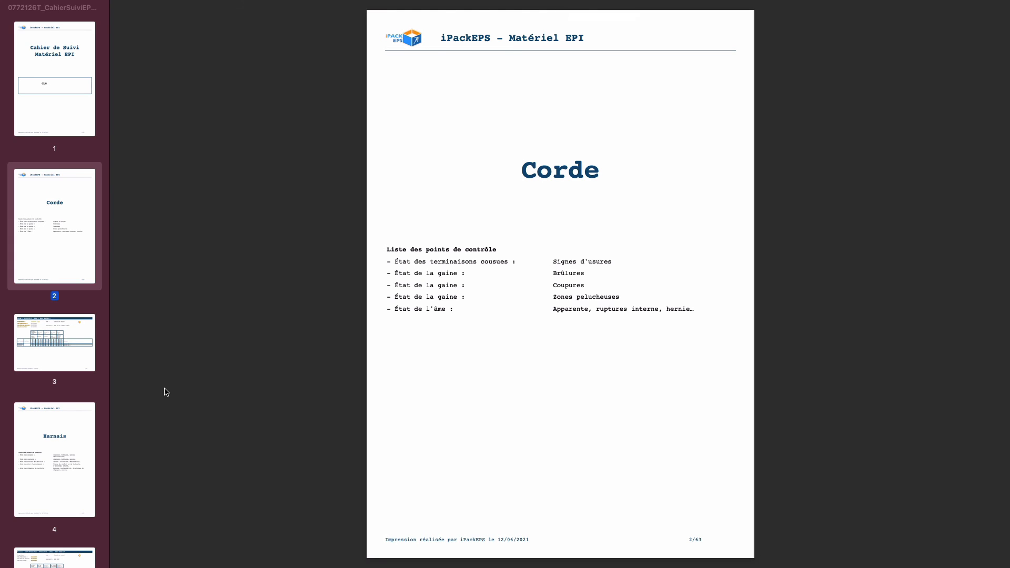
left_click(75, 343)
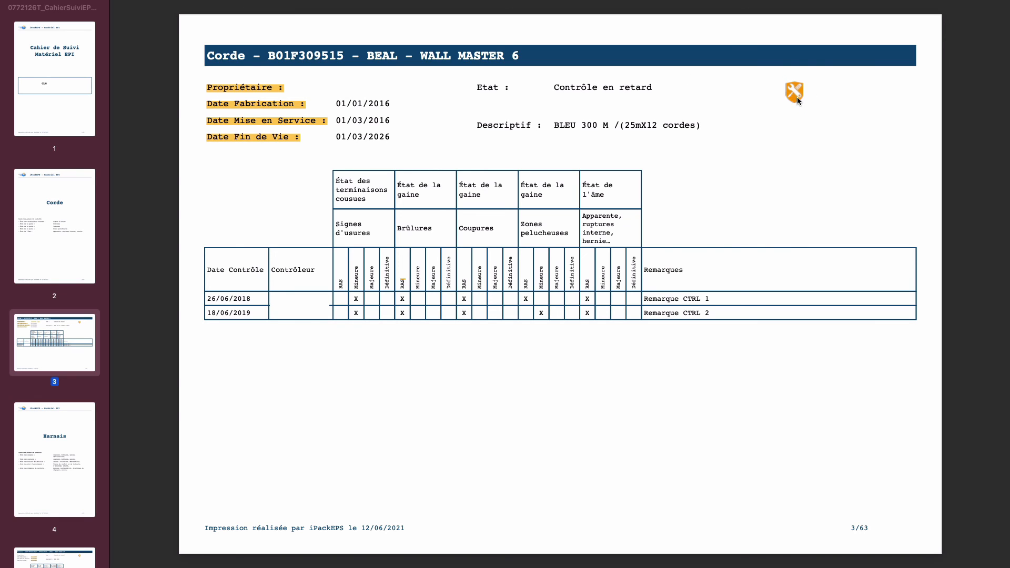
left_click(67, 424)
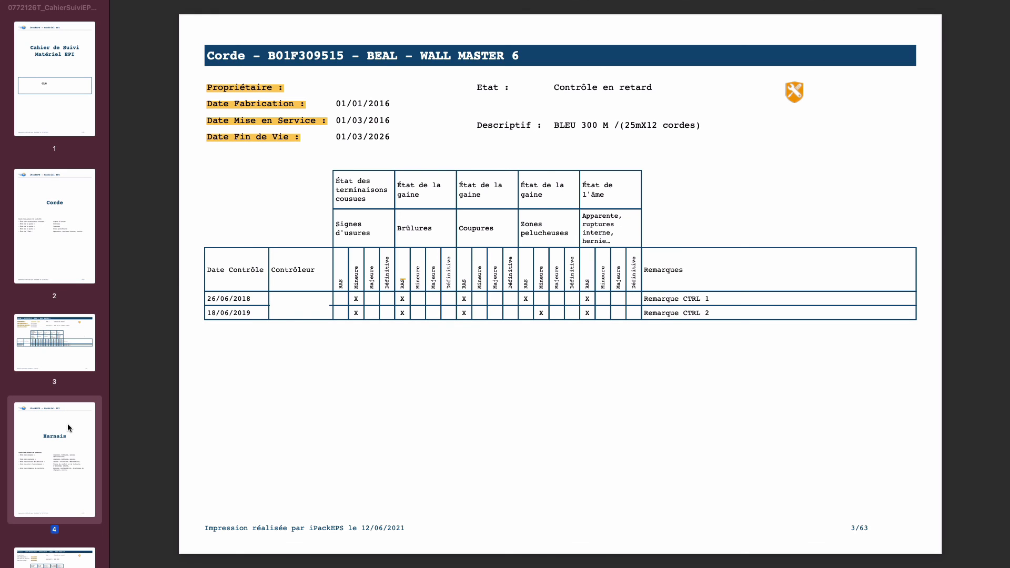
left_click(71, 548)
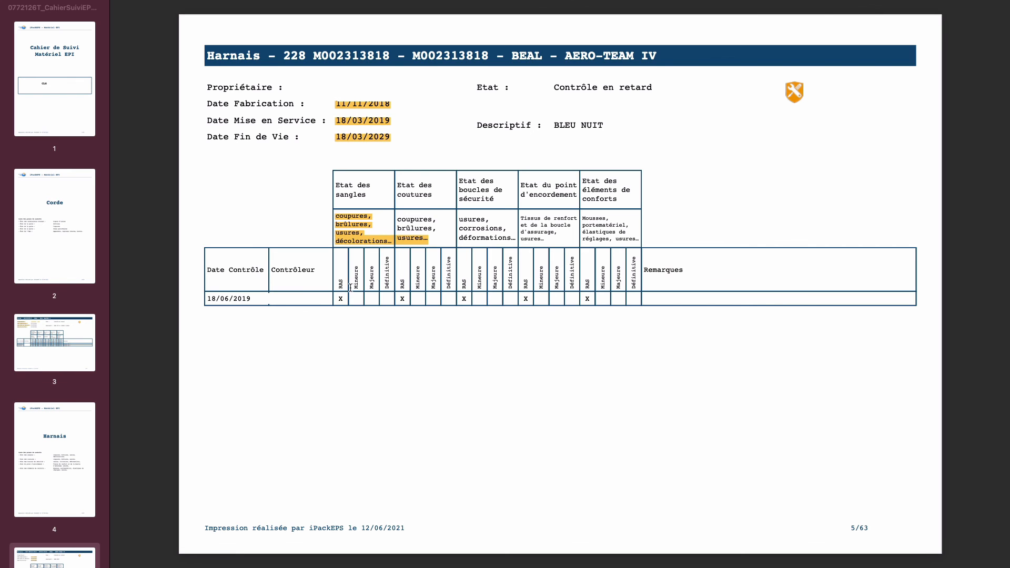
scroll(365, 292, "up", 2)
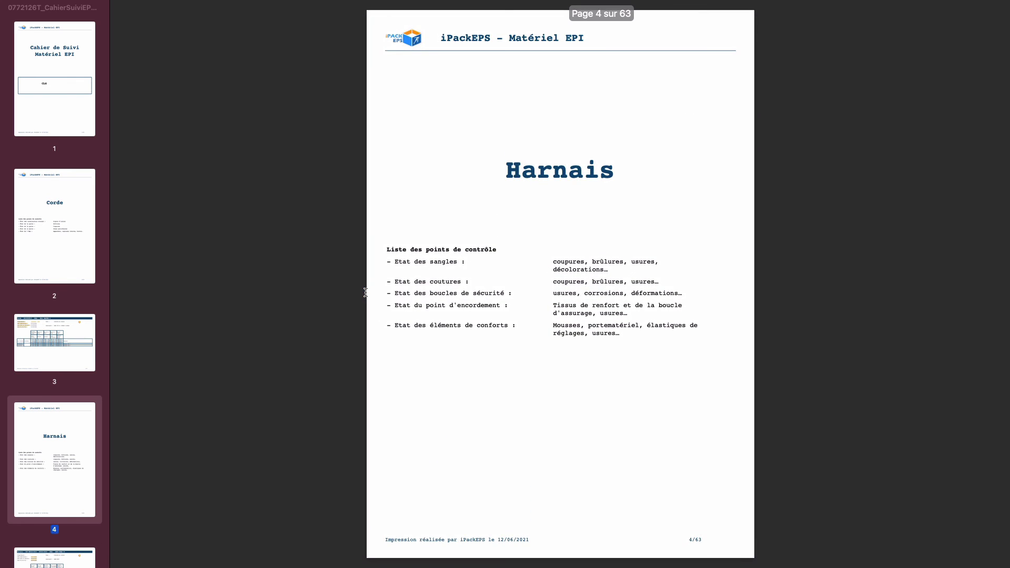
left_click(65, 93)
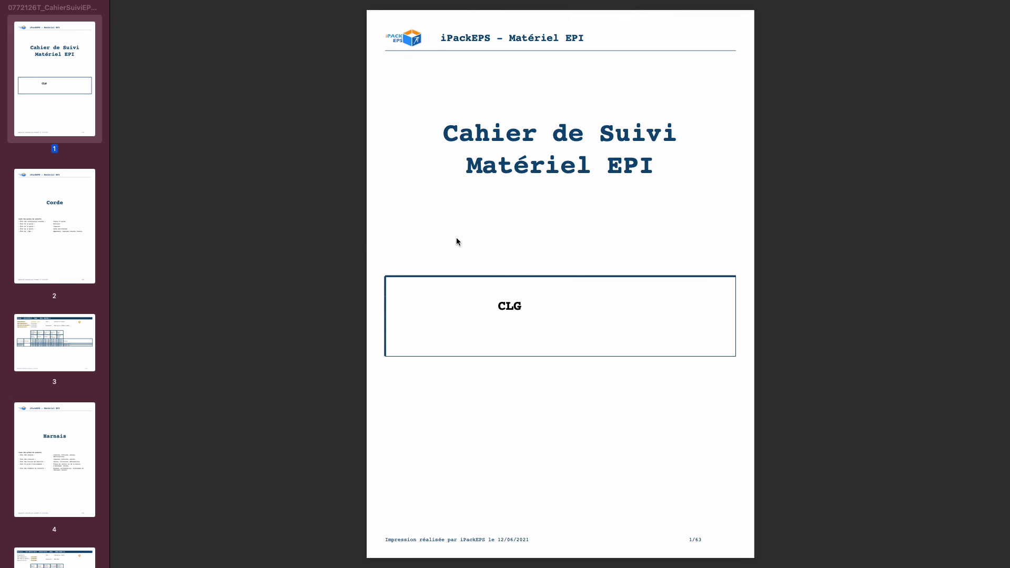